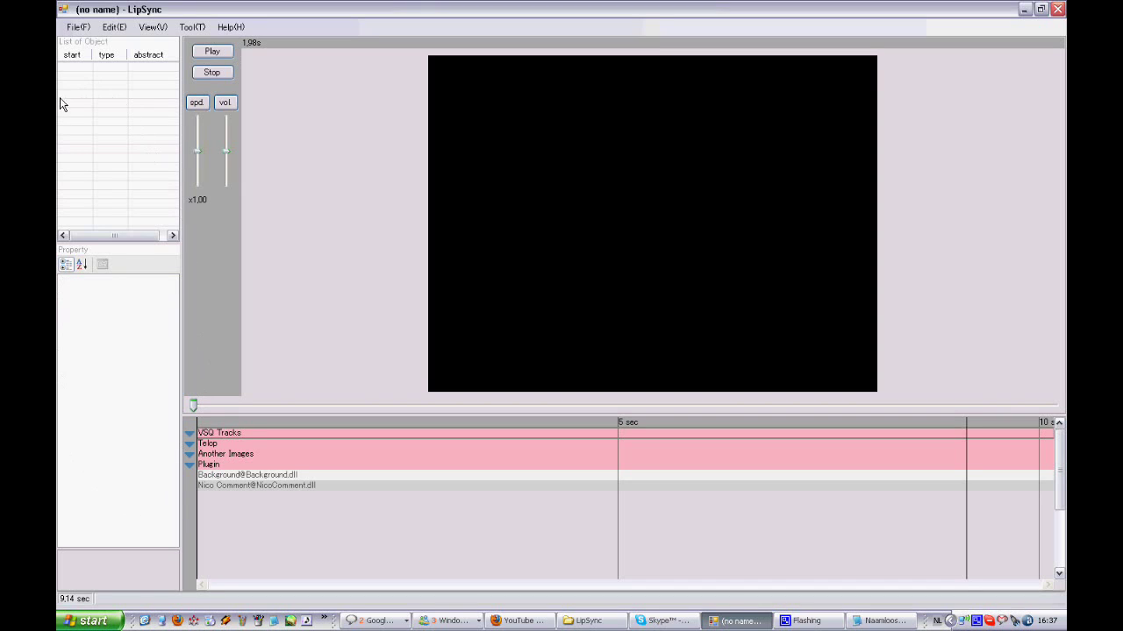
Step: Scrub the playback position on the empty timeline back to about 3.53 seconds
click(110, 70)
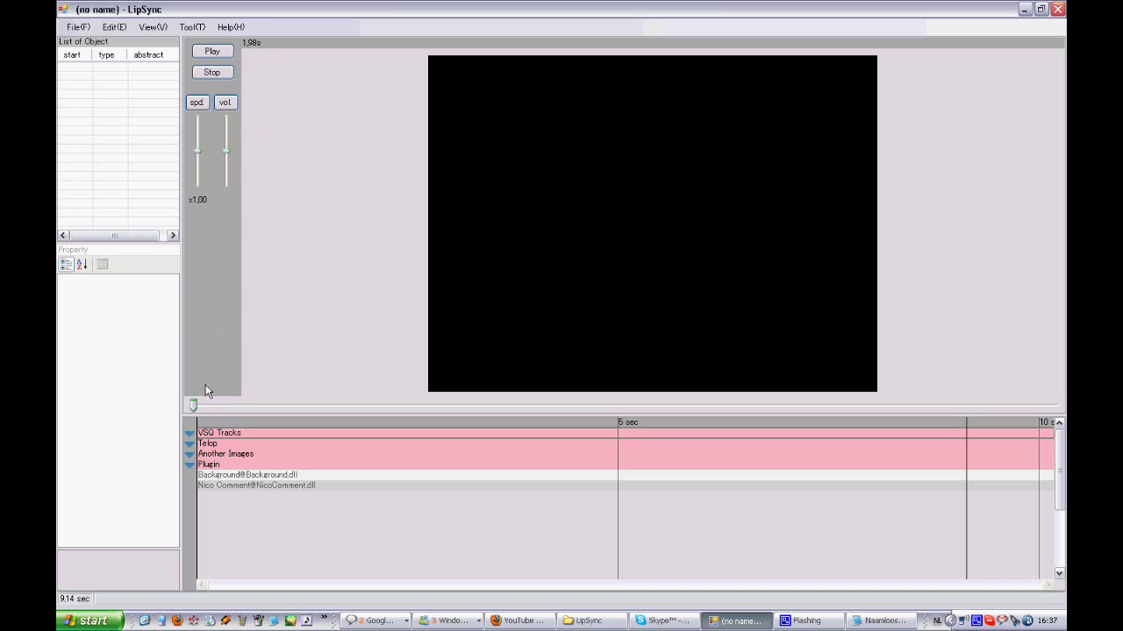
click(194, 407)
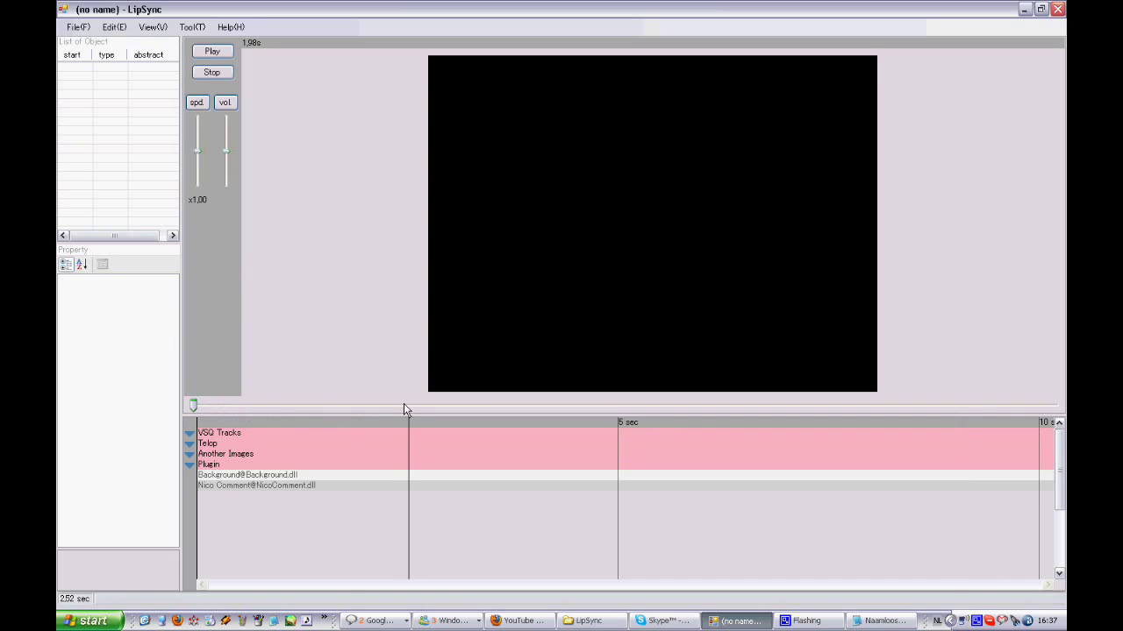
click(197, 406)
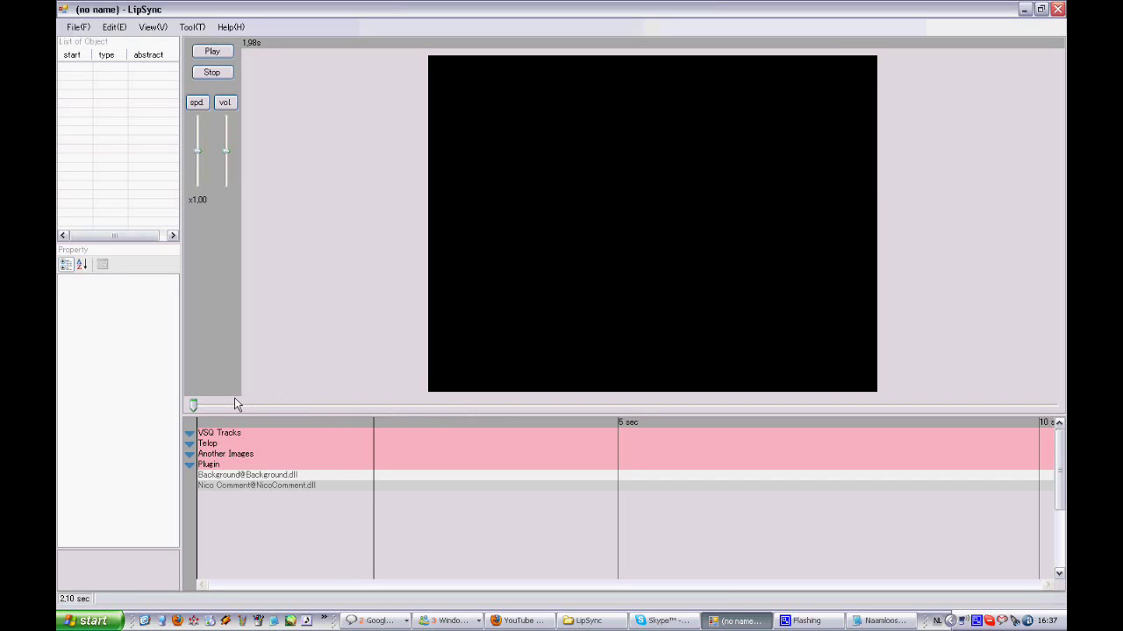
drag(263, 443, 499, 432)
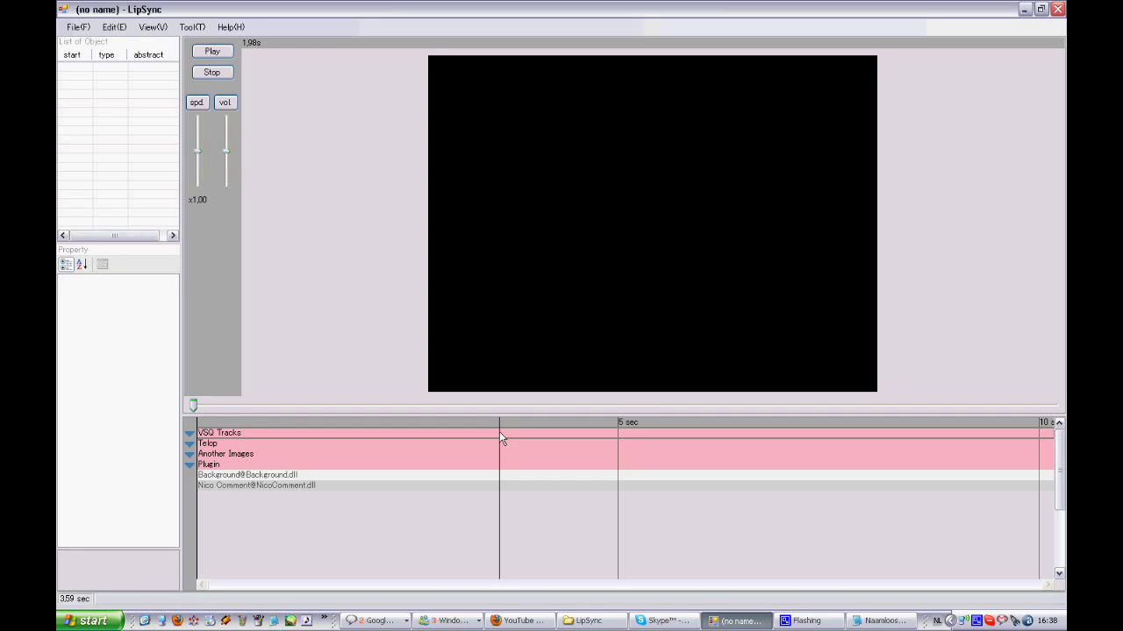
drag(499, 431, 494, 430)
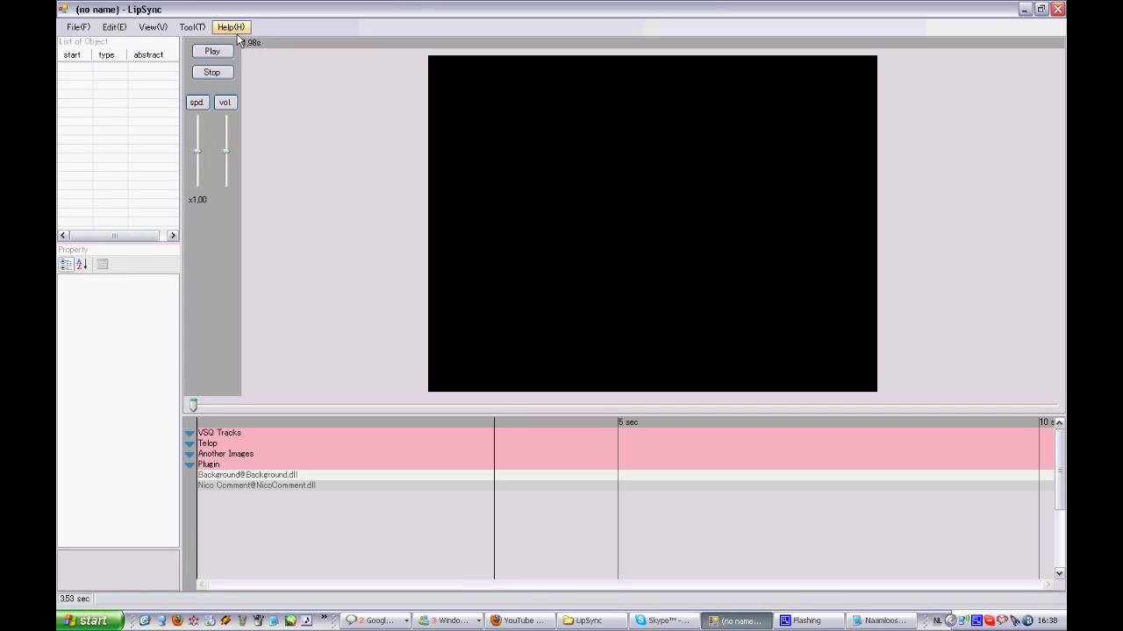
Step: Add the Built-in (Rin) character through Edit > Add Empty Character
click(127, 29)
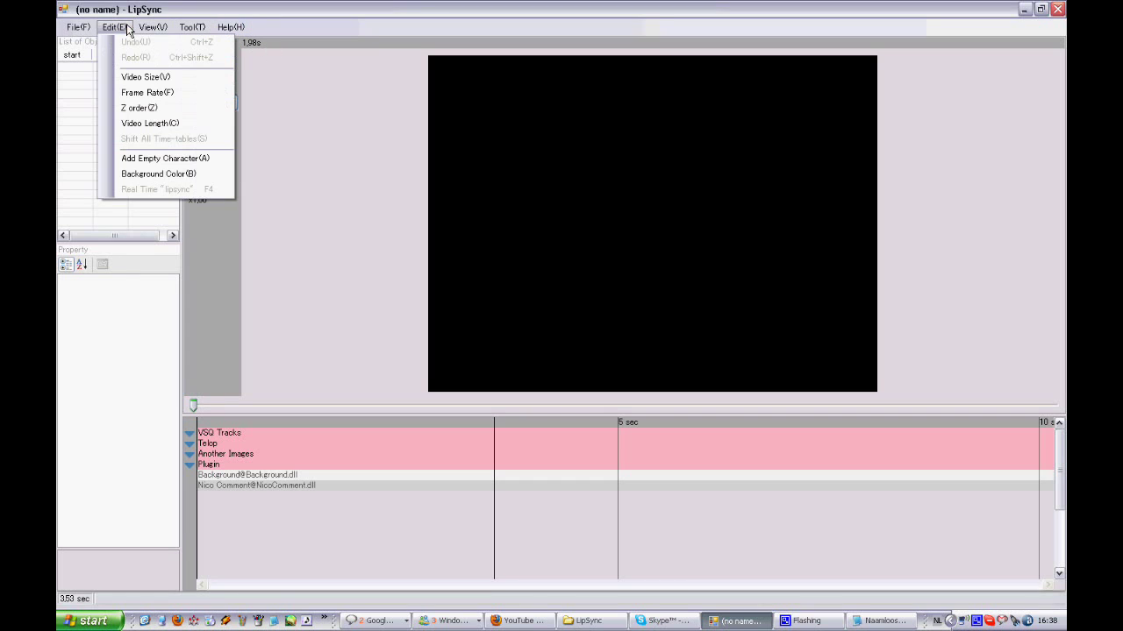
click(199, 160)
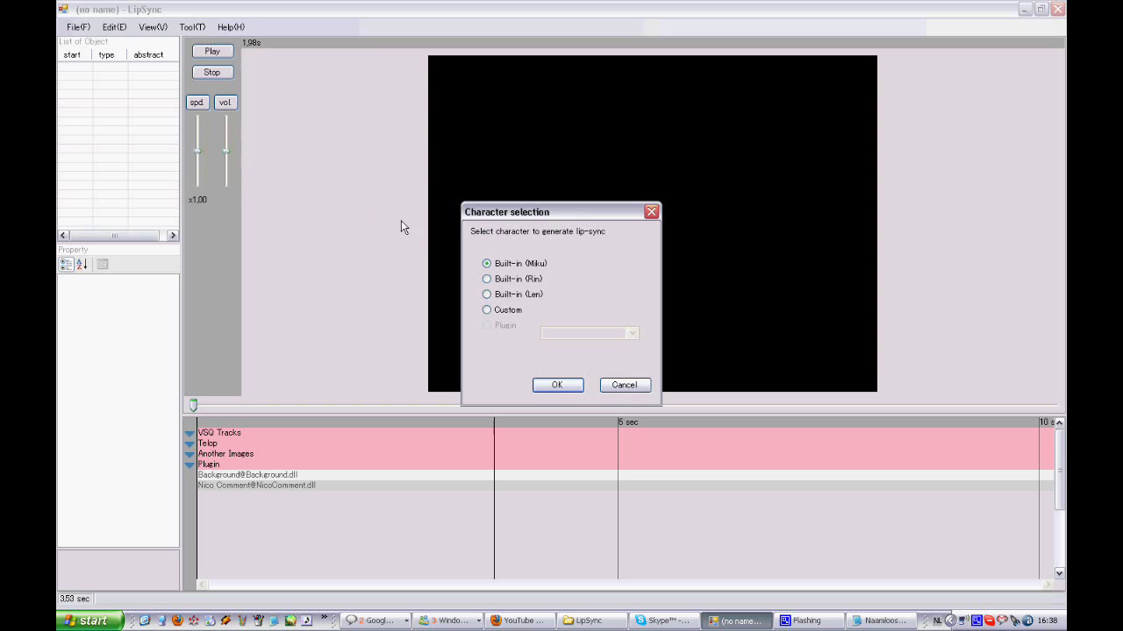
click(536, 280)
click(565, 383)
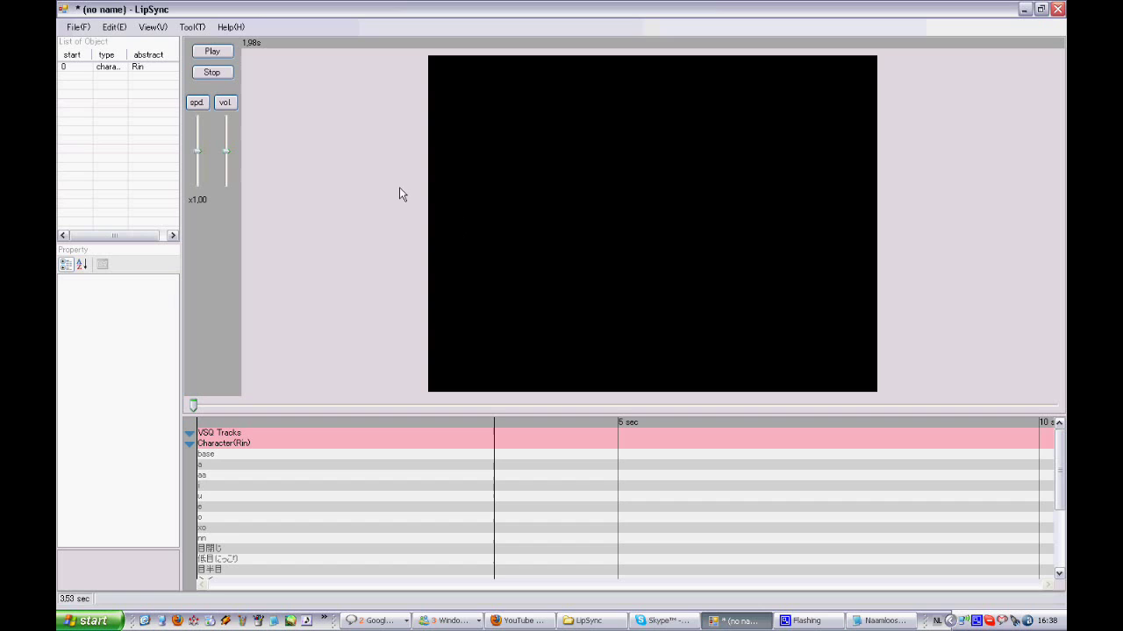
Step: Set the video length to 10 seconds in the Video size configuration dialog
click(119, 29)
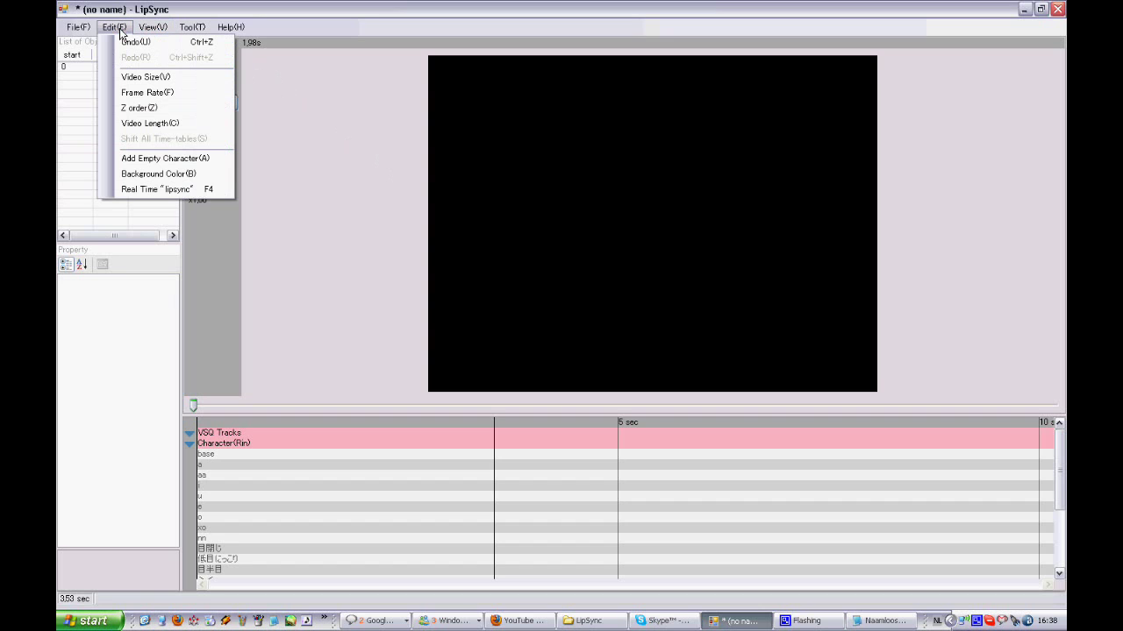
click(168, 123)
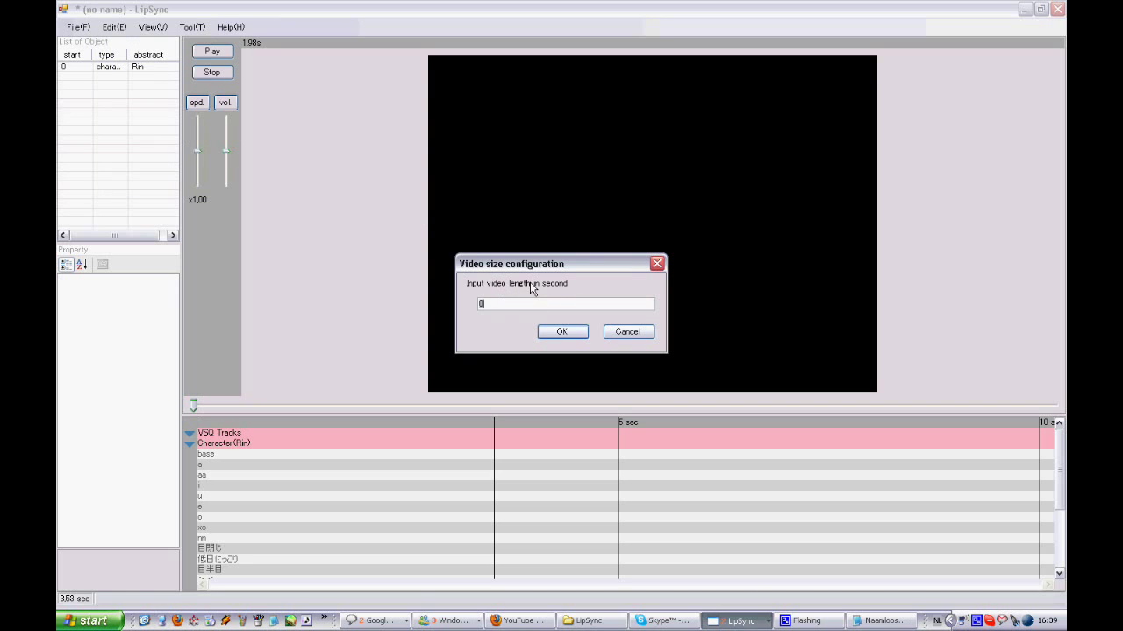
text(10)
click(571, 330)
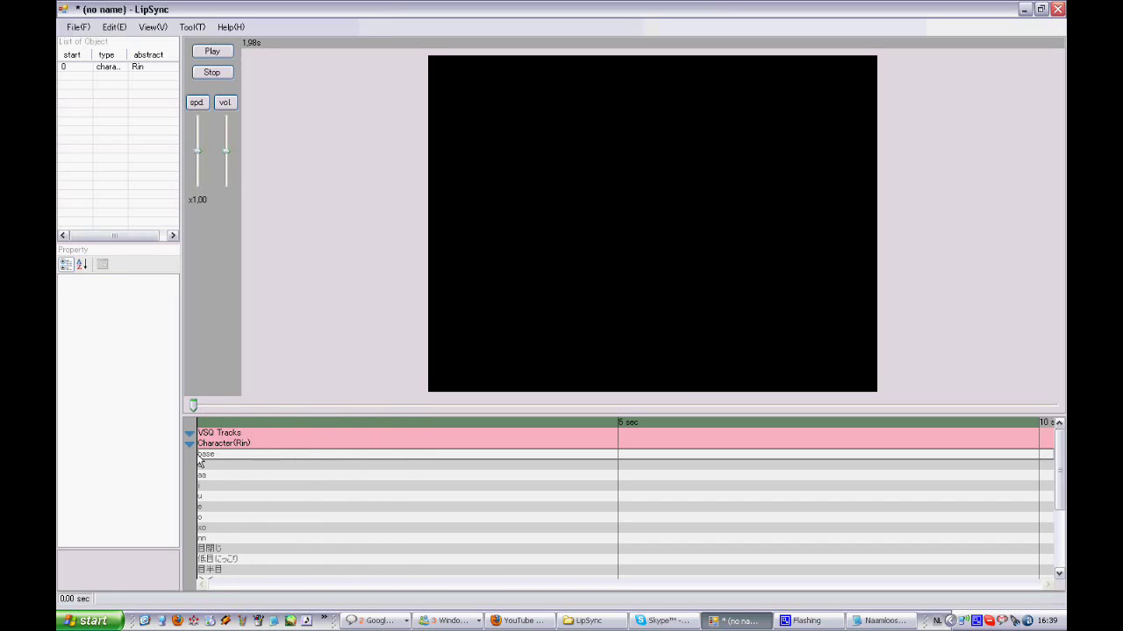
Step: Draw a base bar across Rin's base track from 0 to 10 seconds, then return the playhead near the start
drag(200, 456, 1042, 460)
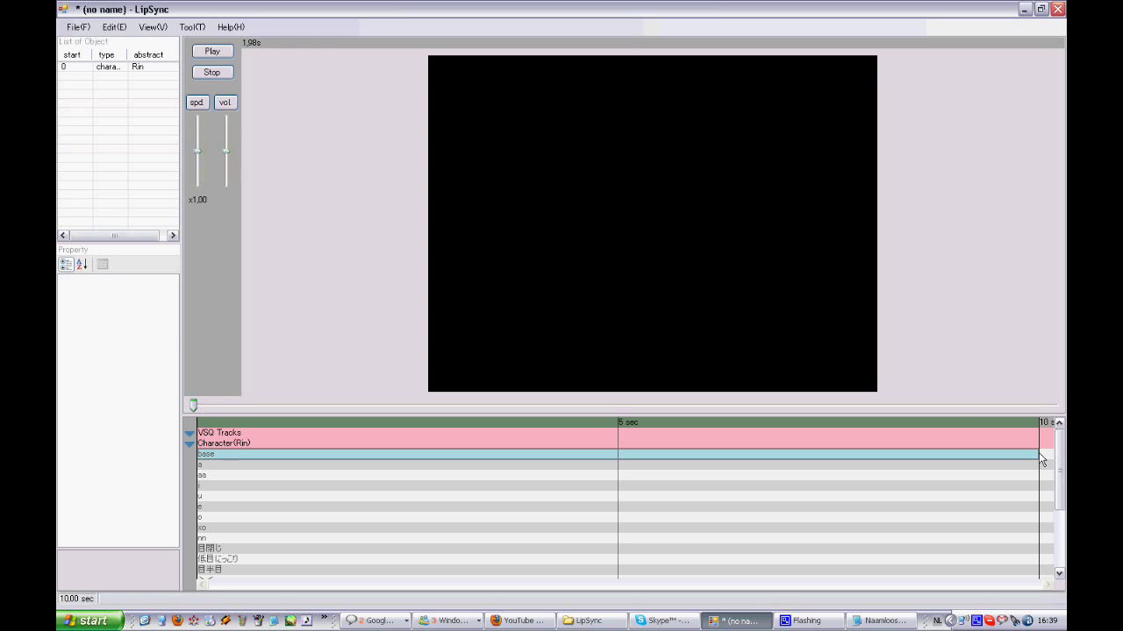
drag(1039, 452, 953, 453)
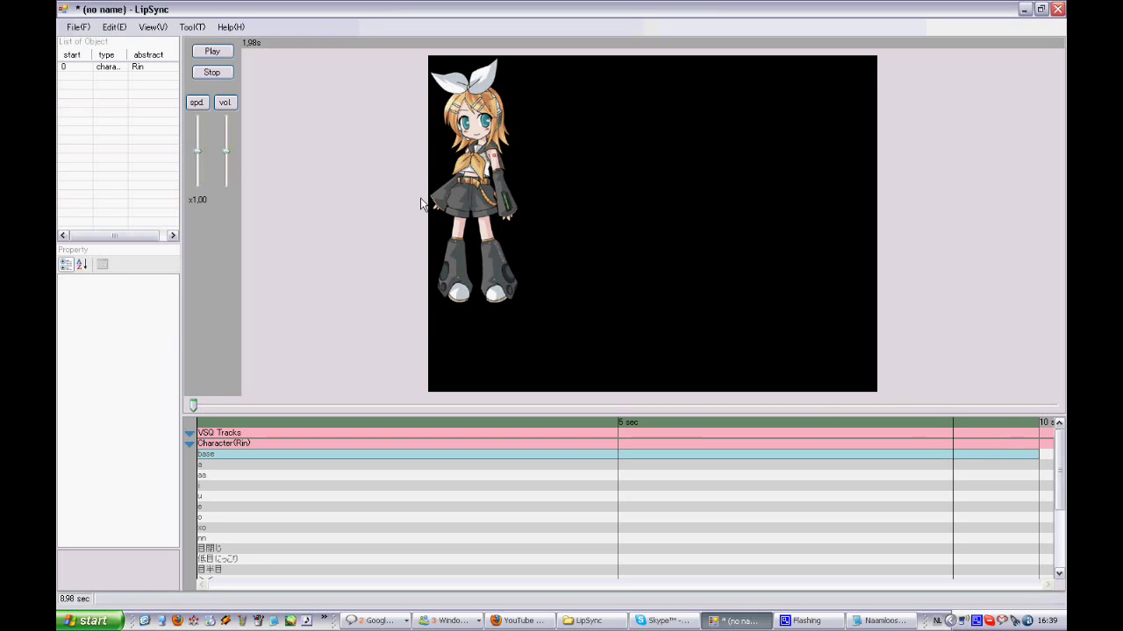
drag(249, 453, 250, 430)
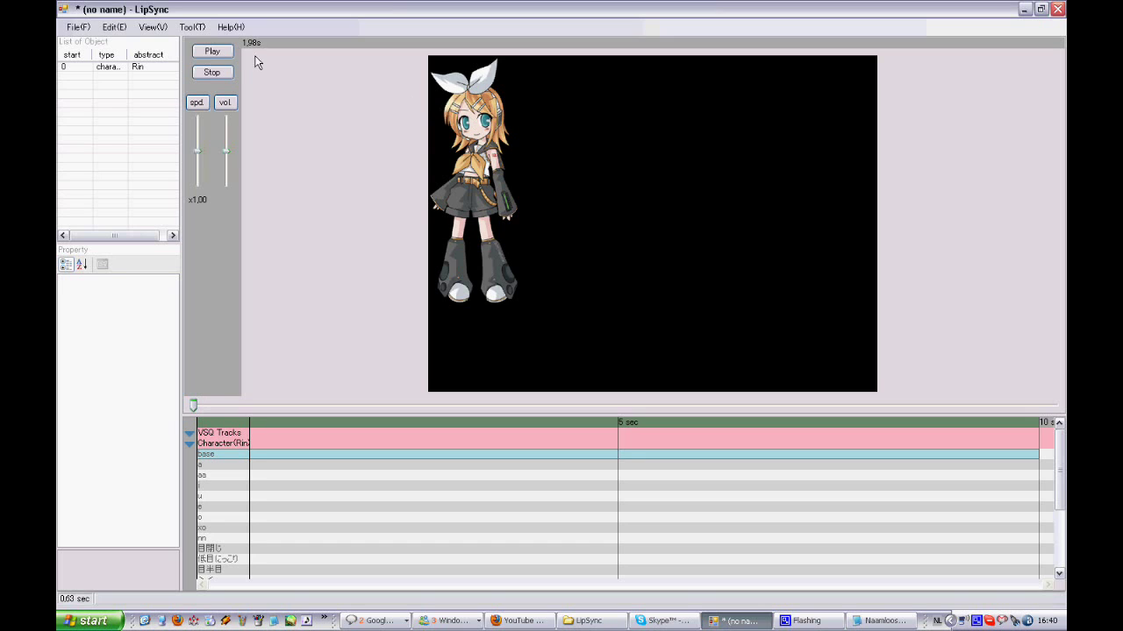
Step: Drag Rin to the right side of the stage so her location reads 479, 102
click(211, 51)
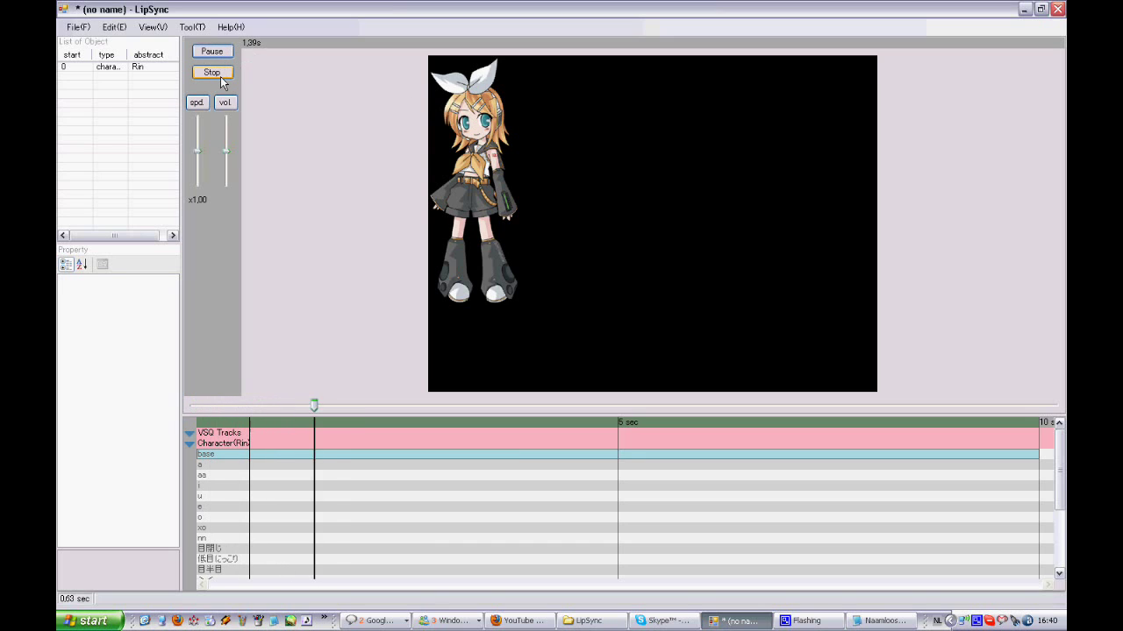
click(220, 76)
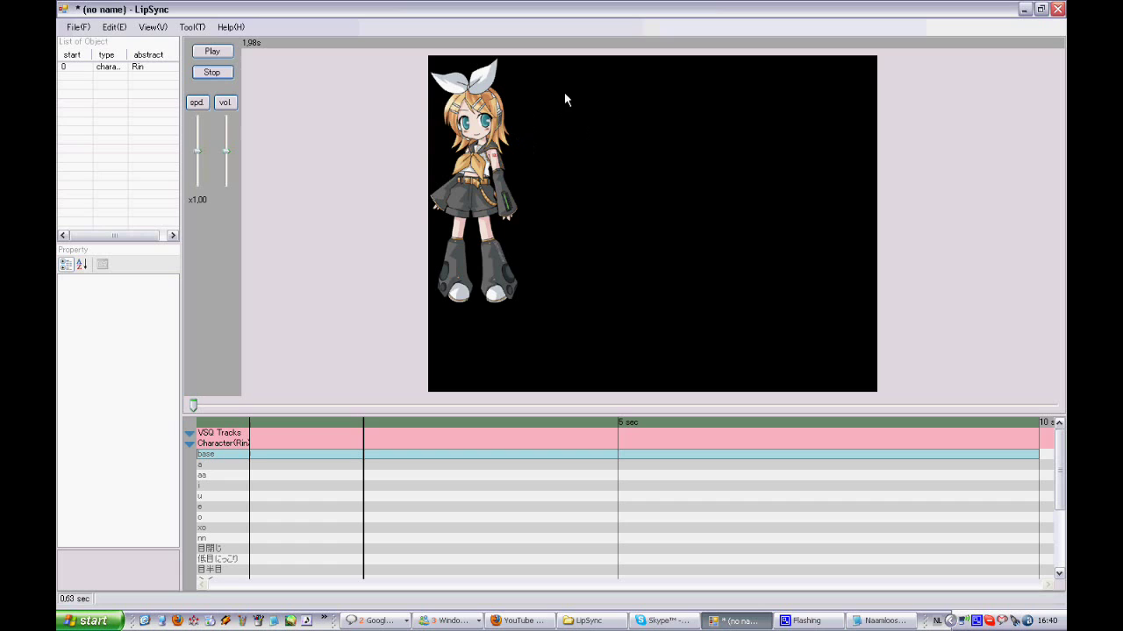
drag(469, 127, 815, 181)
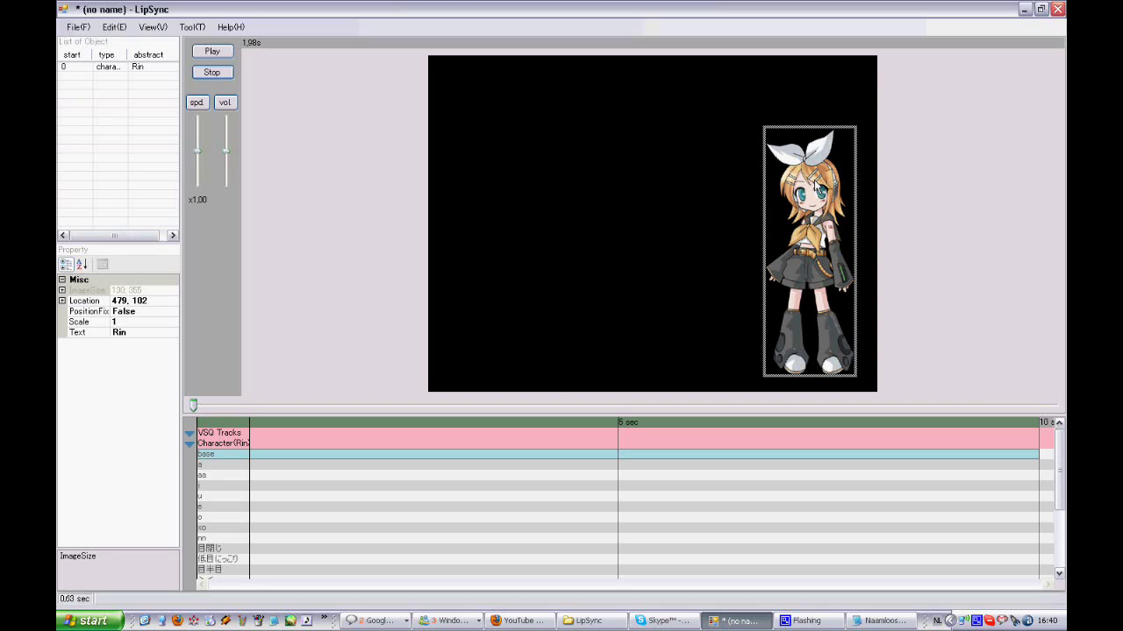
click(900, 172)
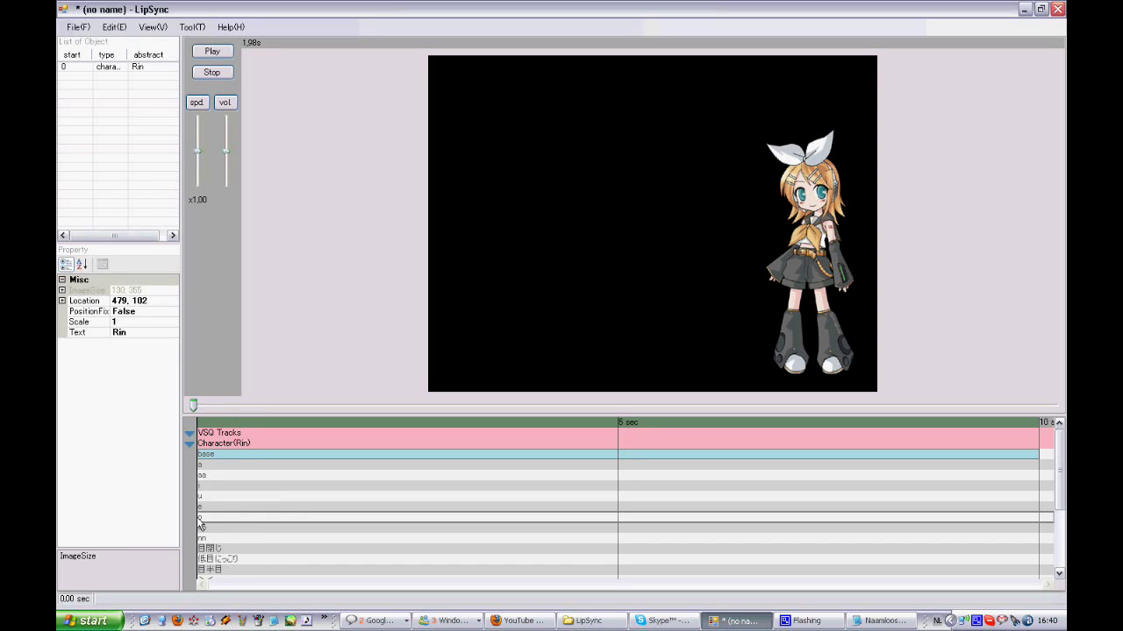
Step: Draw an 'o' mouth bar from 0 to about 1.6 seconds and preview the animation
drag(333, 519, 201, 524)
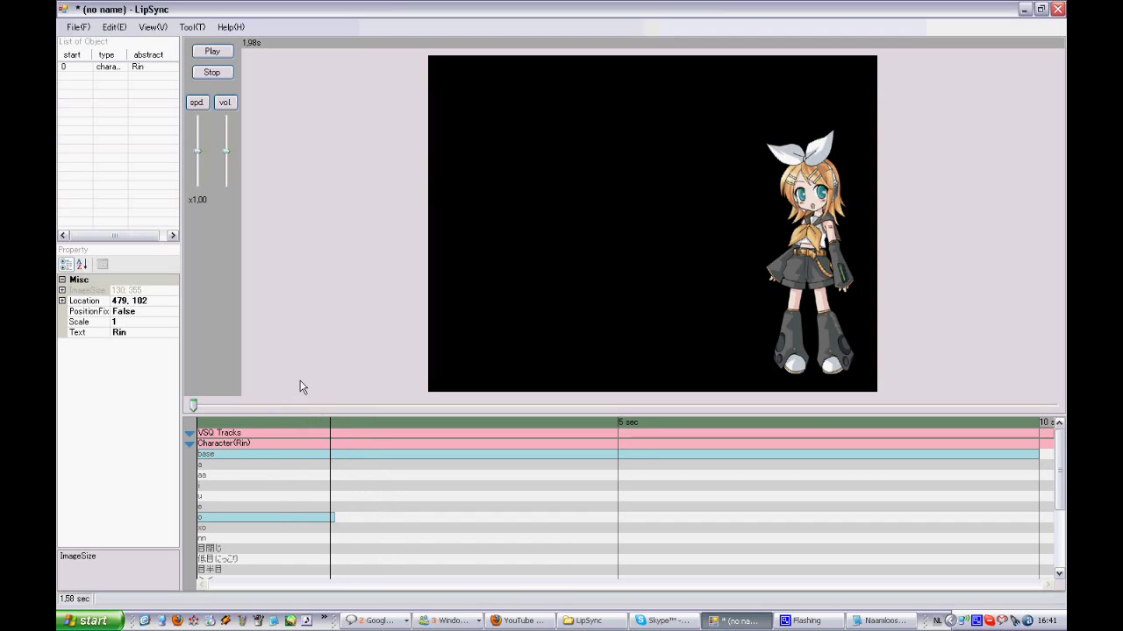
click(213, 52)
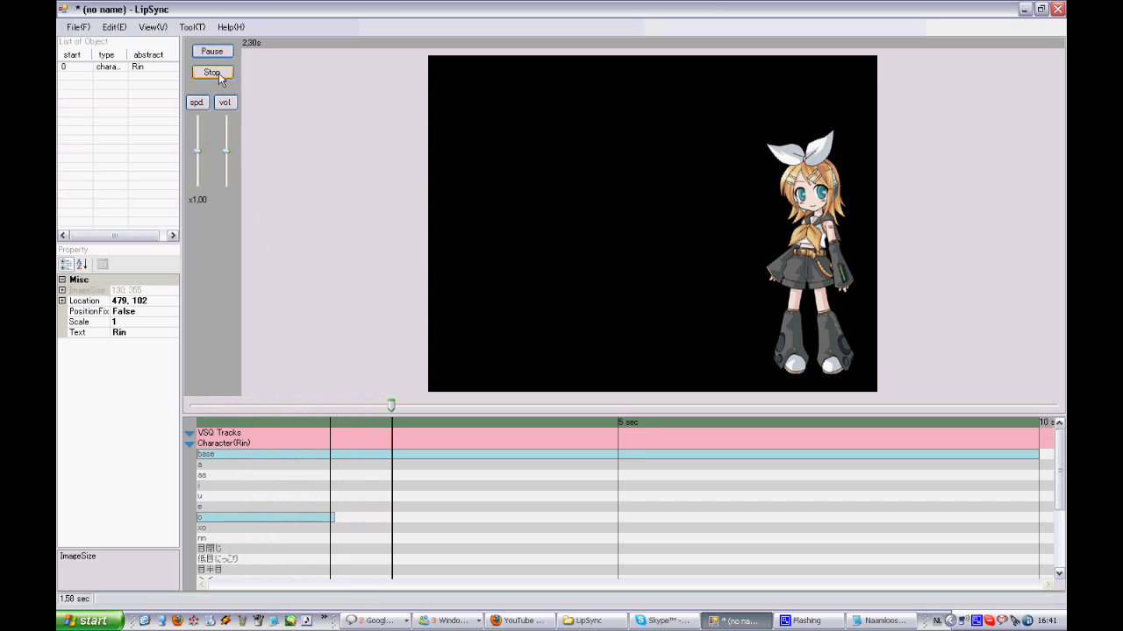
click(212, 73)
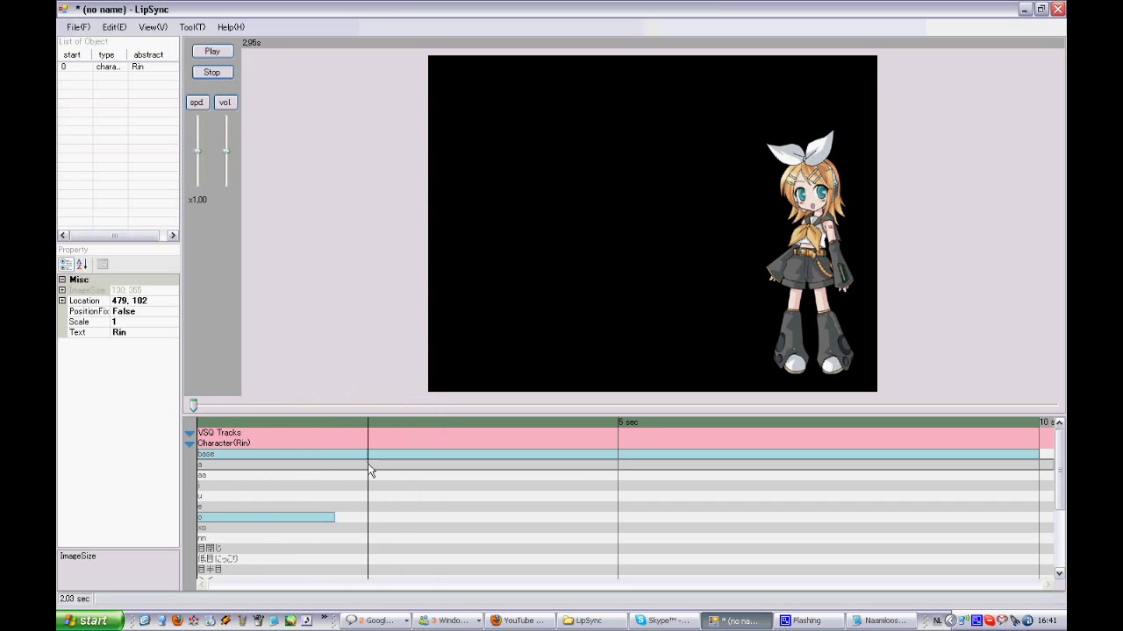
click(324, 522)
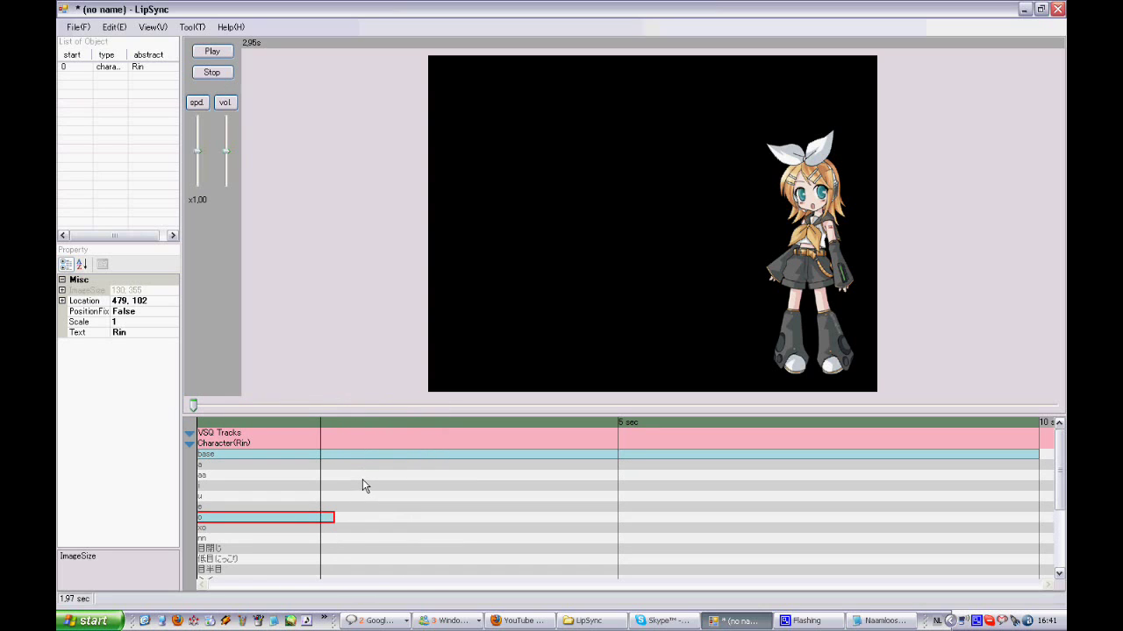
click(372, 454)
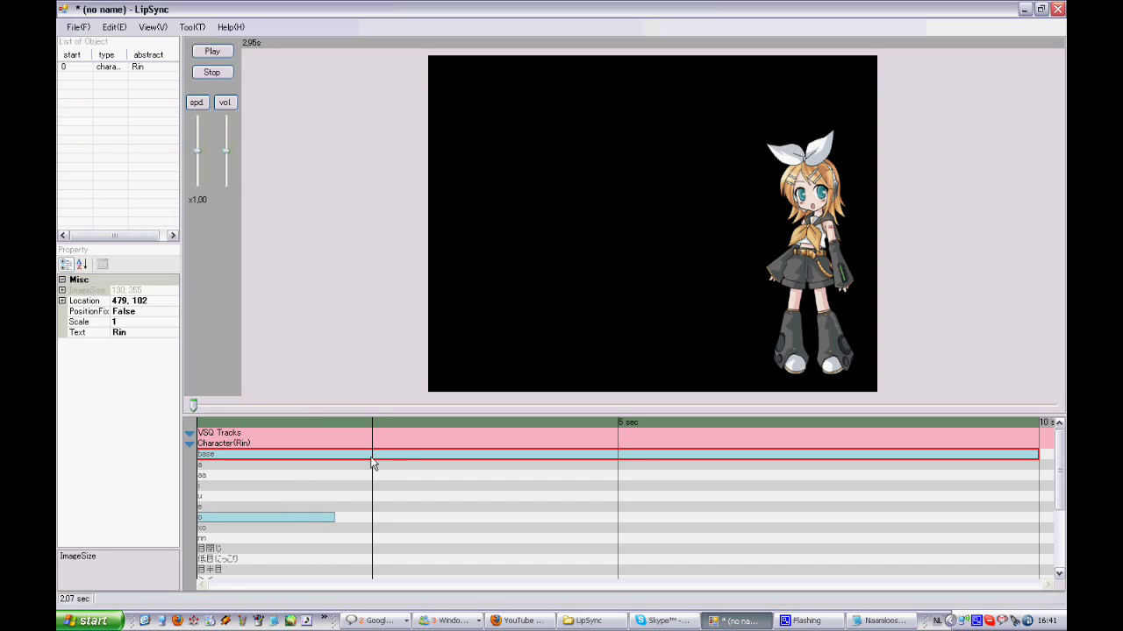
click(304, 515)
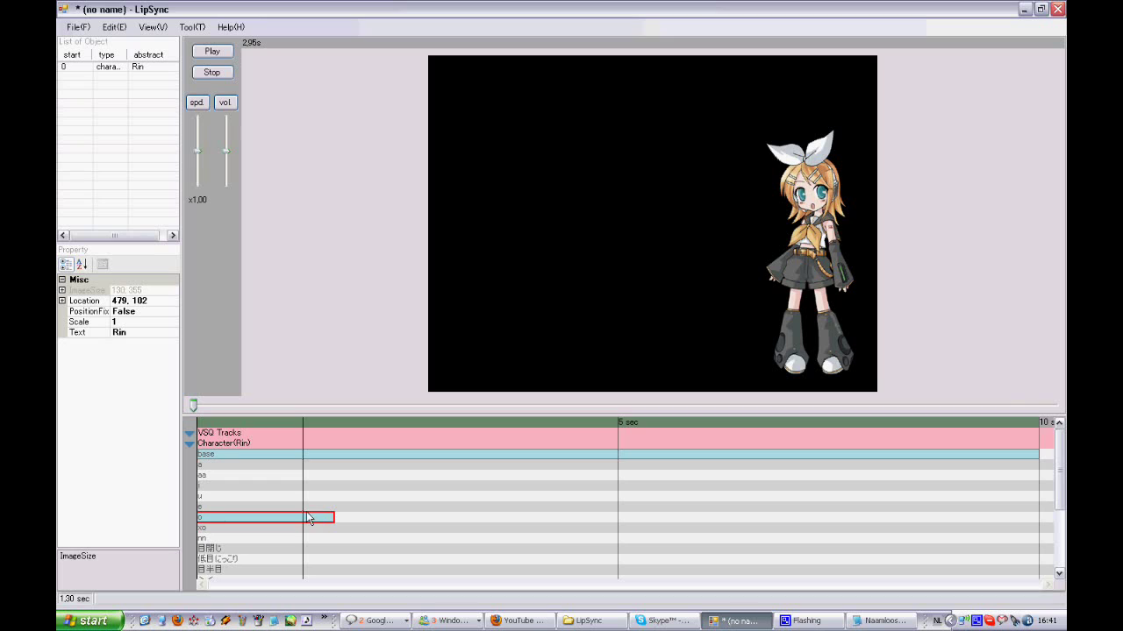
Step: Draw a '><' eye bar from 0, stretch it to about 3 seconds, and preview it
scroll(1060, 456, down, 2)
click(309, 509)
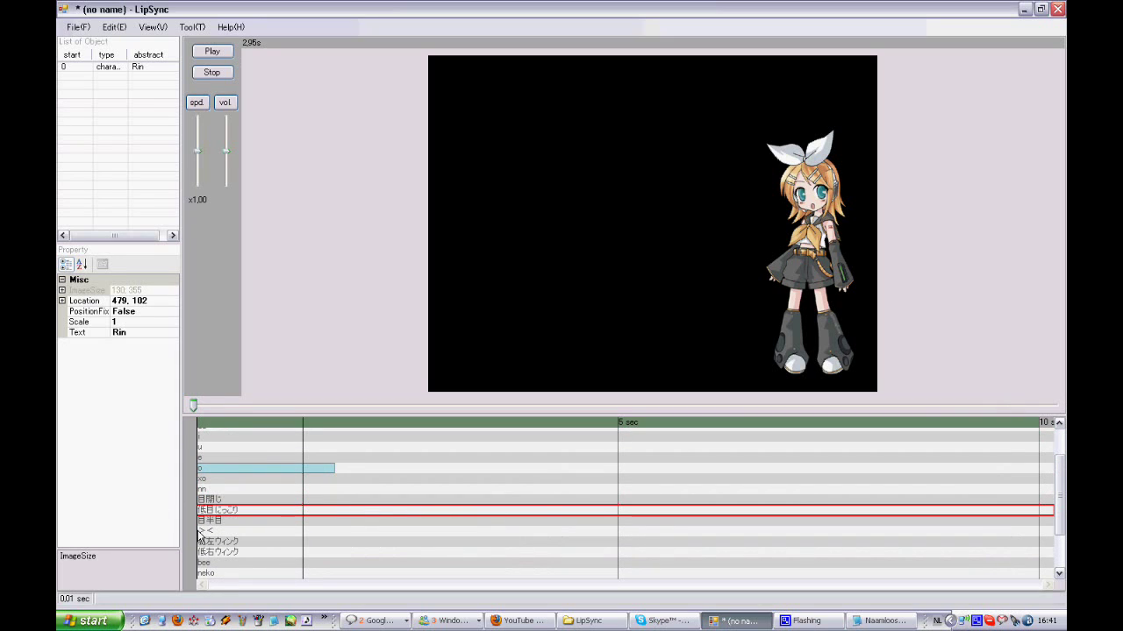
drag(254, 533, 196, 535)
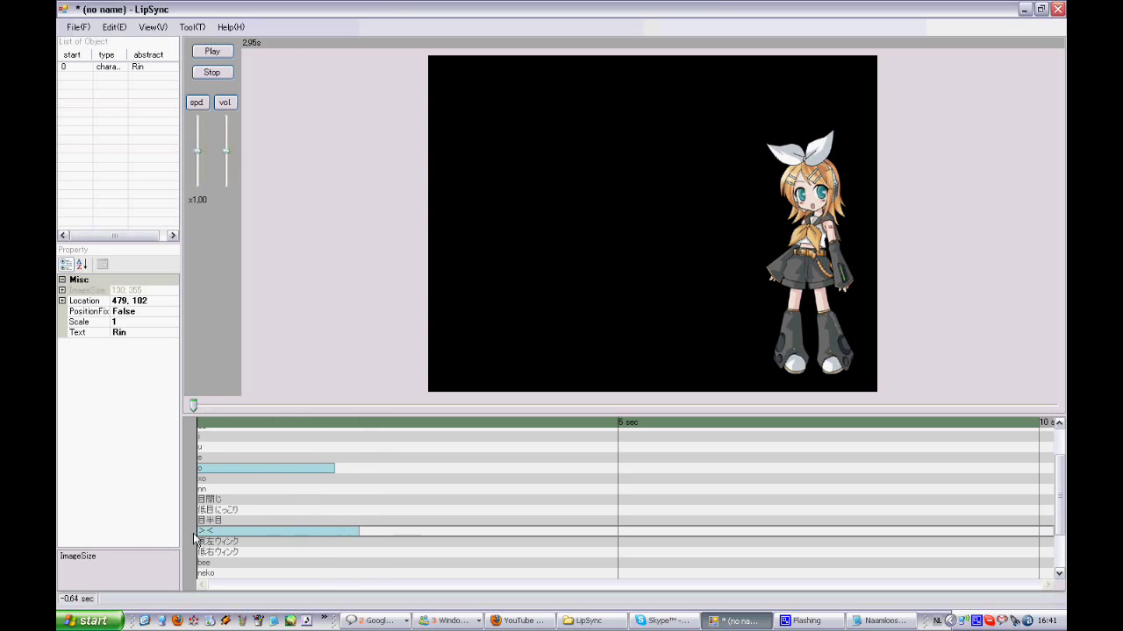
click(355, 531)
drag(358, 530, 450, 533)
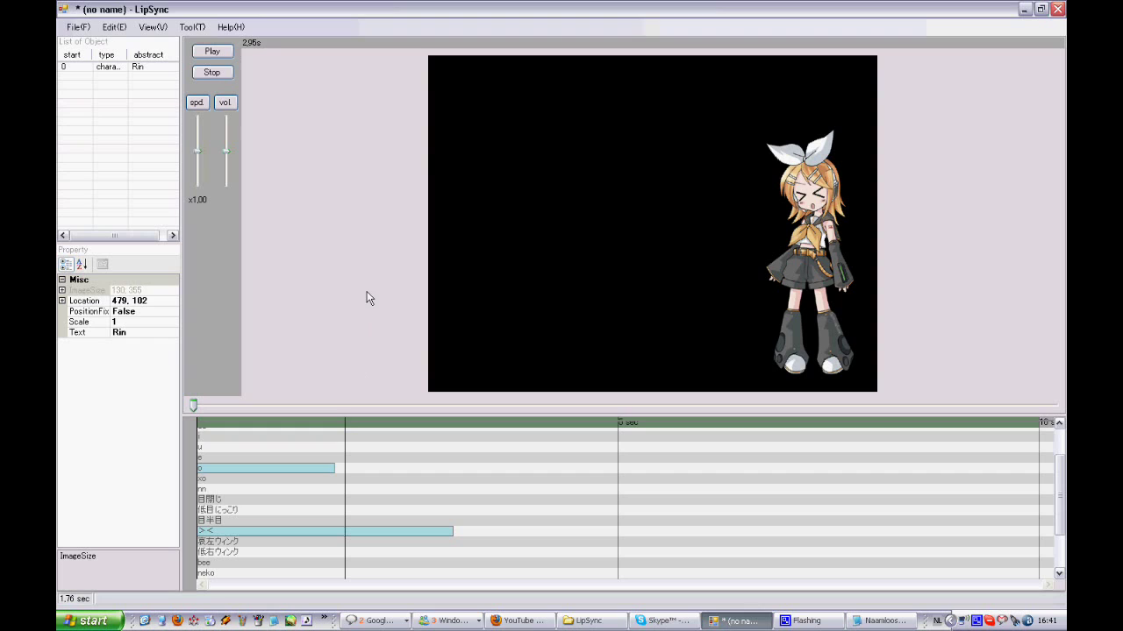
click(212, 52)
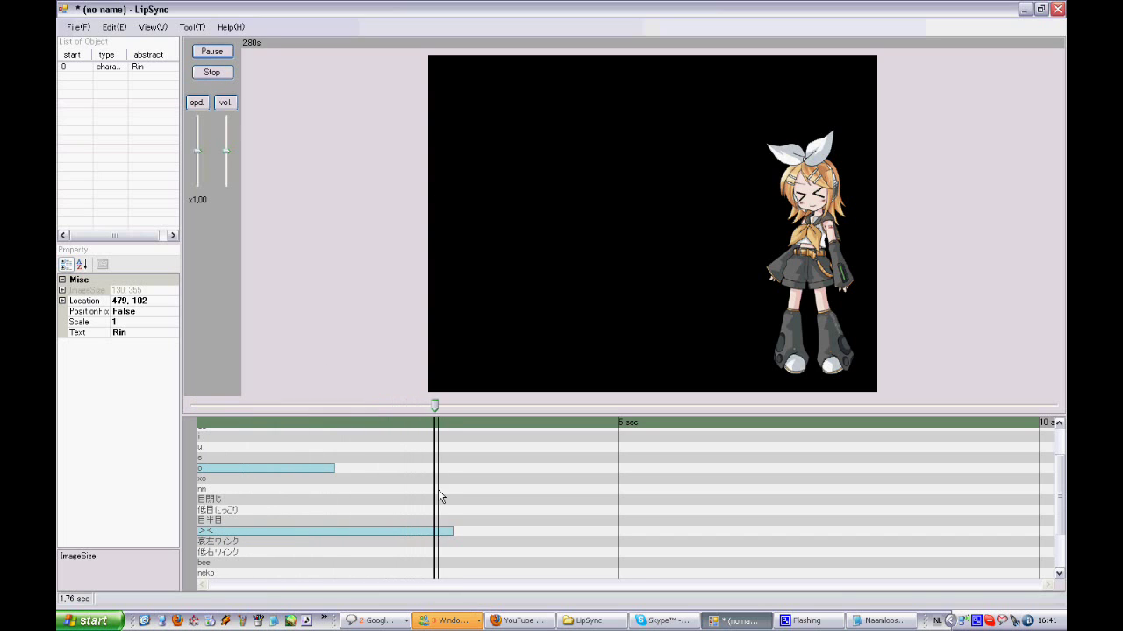
click(225, 76)
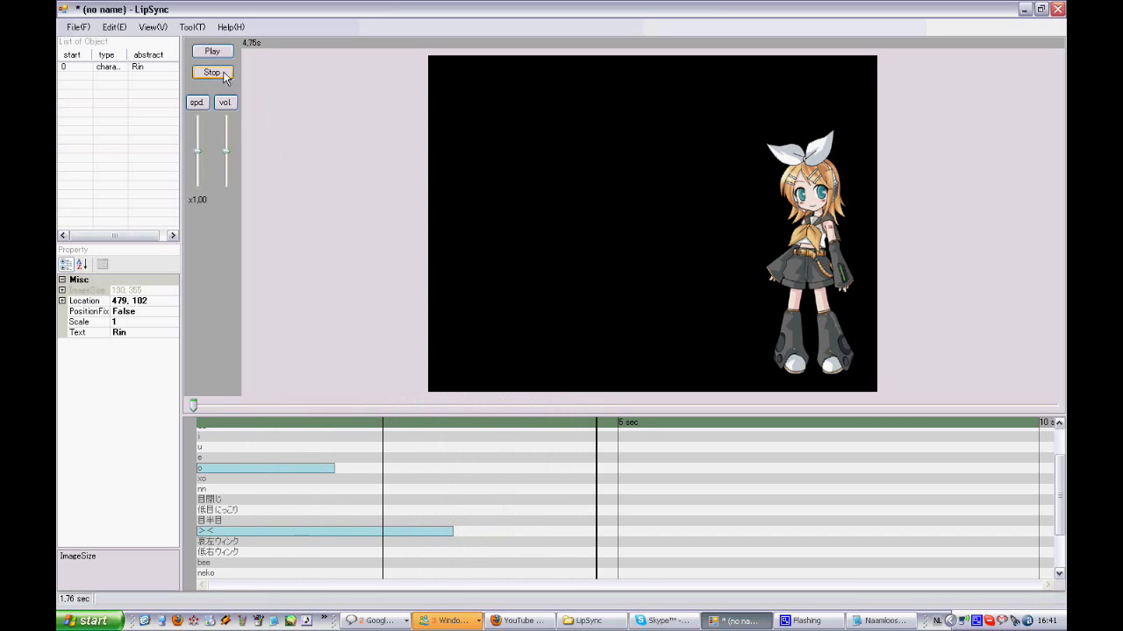
click(257, 468)
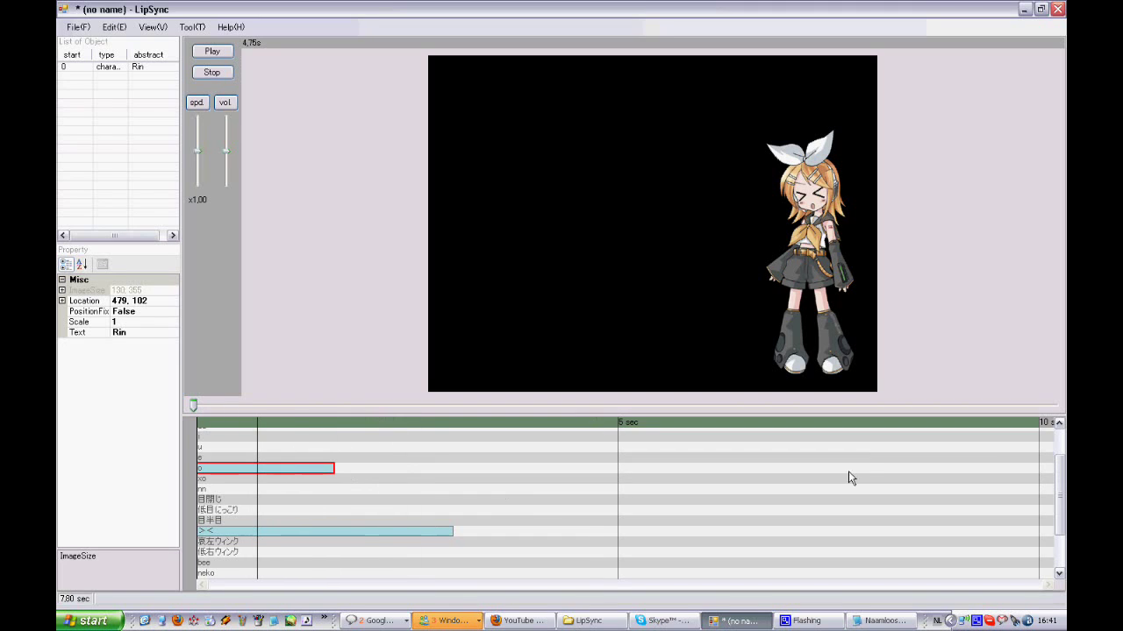
drag(1065, 458, 1062, 434)
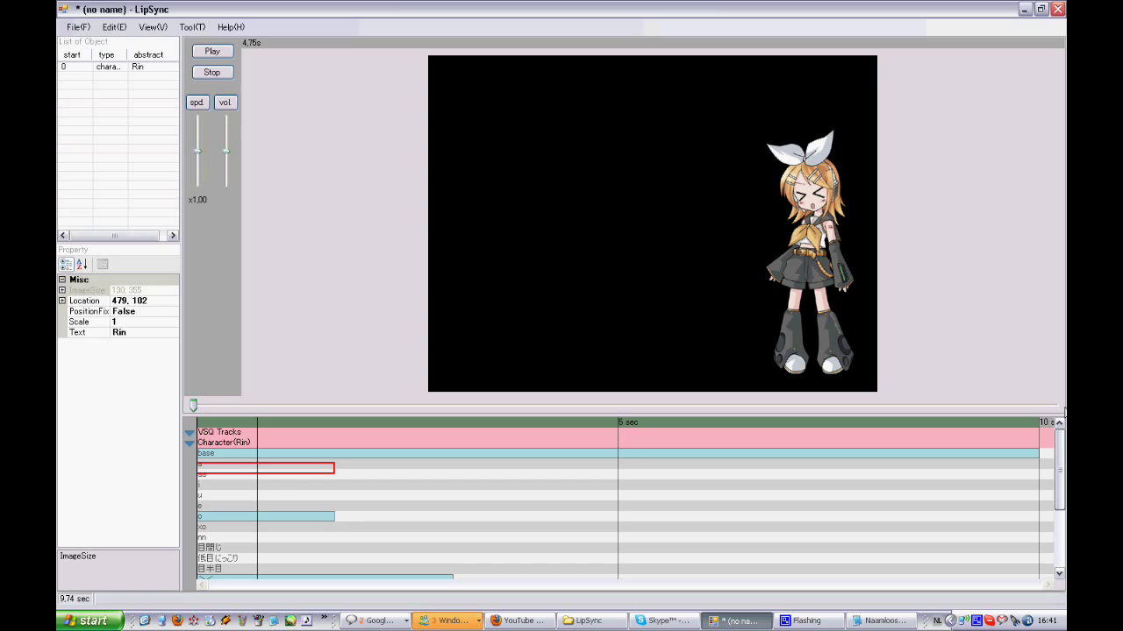
drag(1064, 420, 1064, 496)
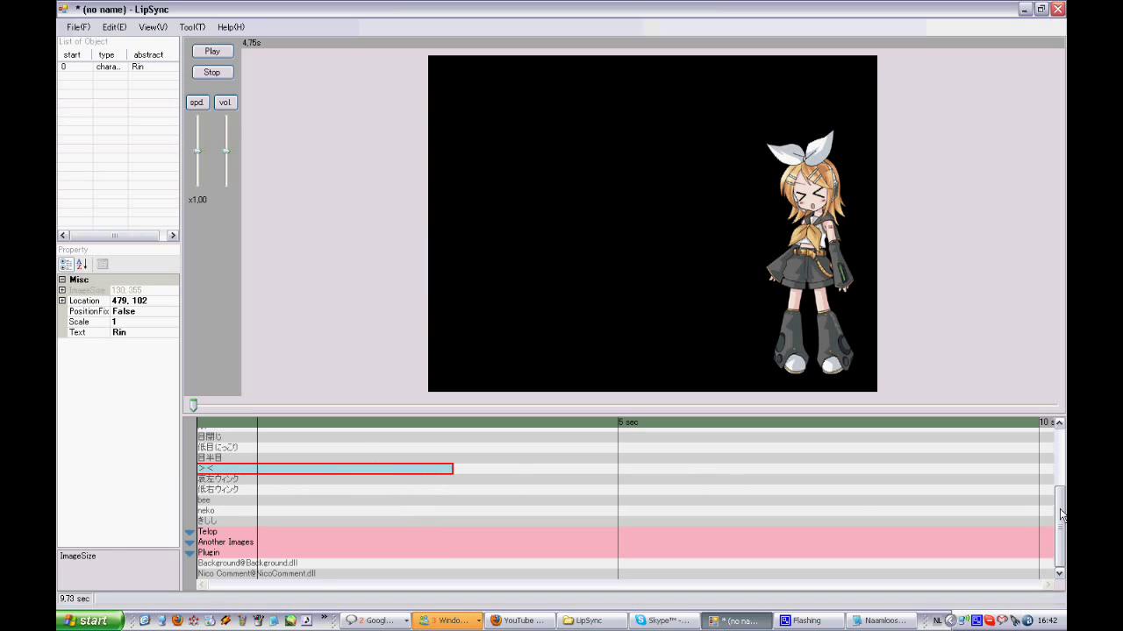
drag(1059, 527, 1007, 435)
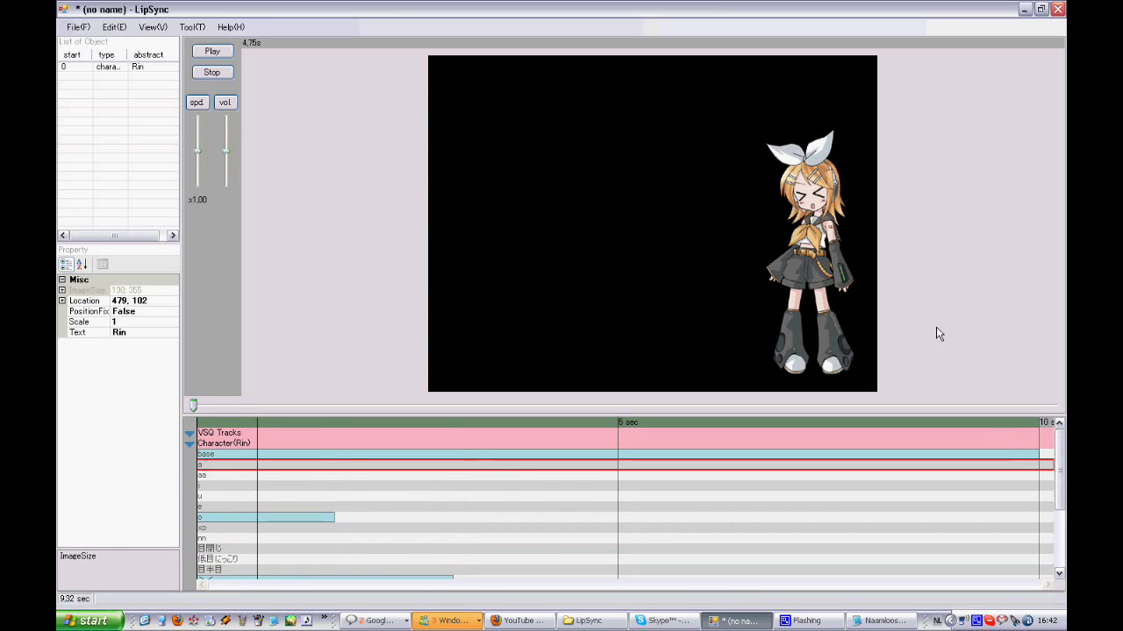